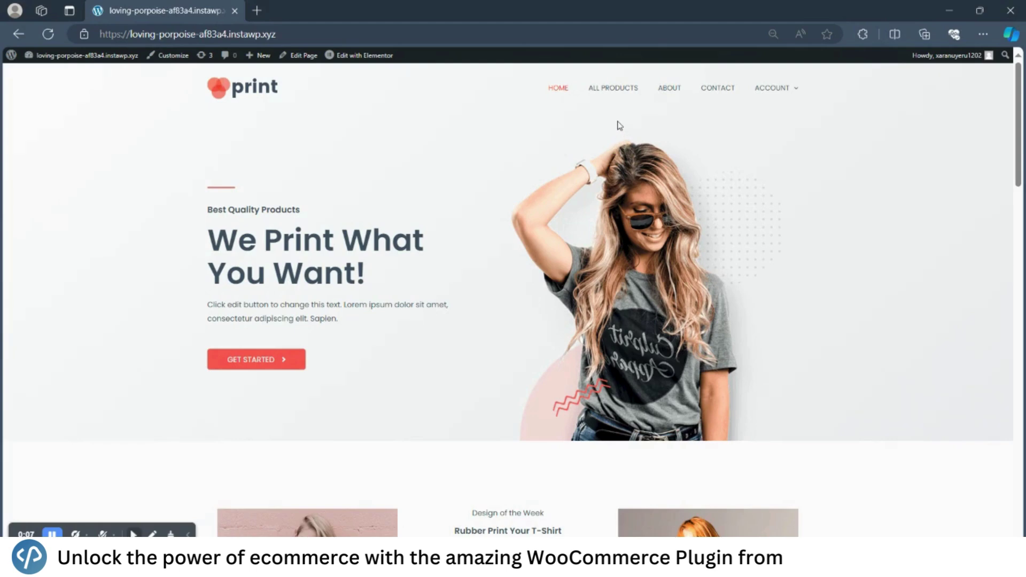
Step: Go from the storefront home page to the site's WordPress admin area
left_click(619, 88)
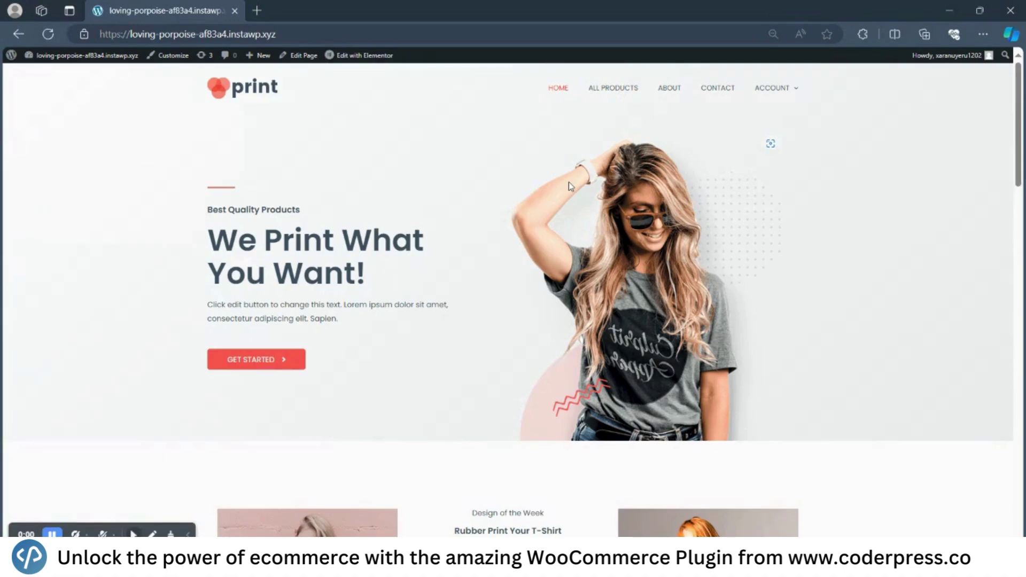
scroll(569, 181, "down", 11)
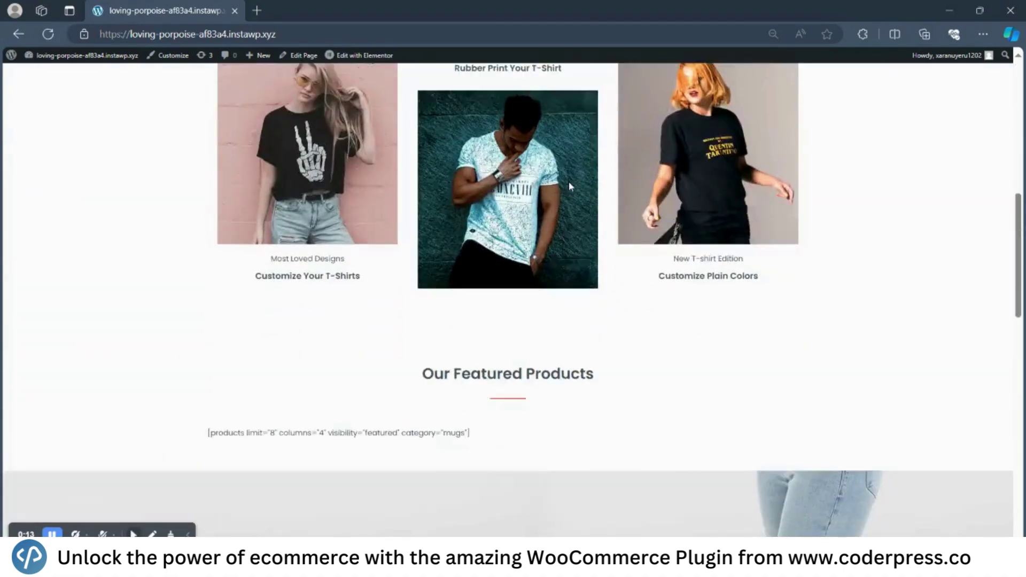
scroll(568, 181, "up", 11)
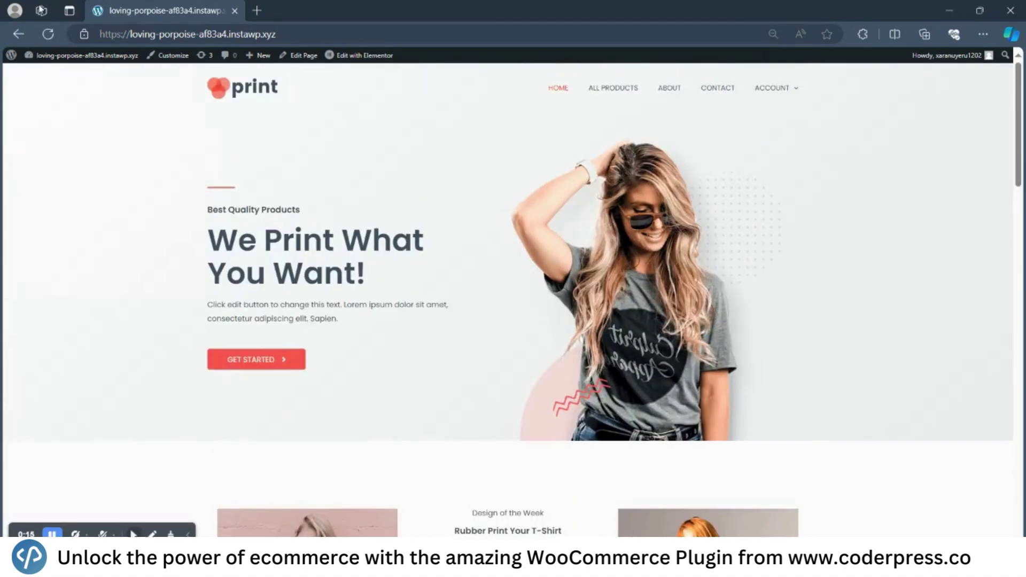
mouse_move(11, 55)
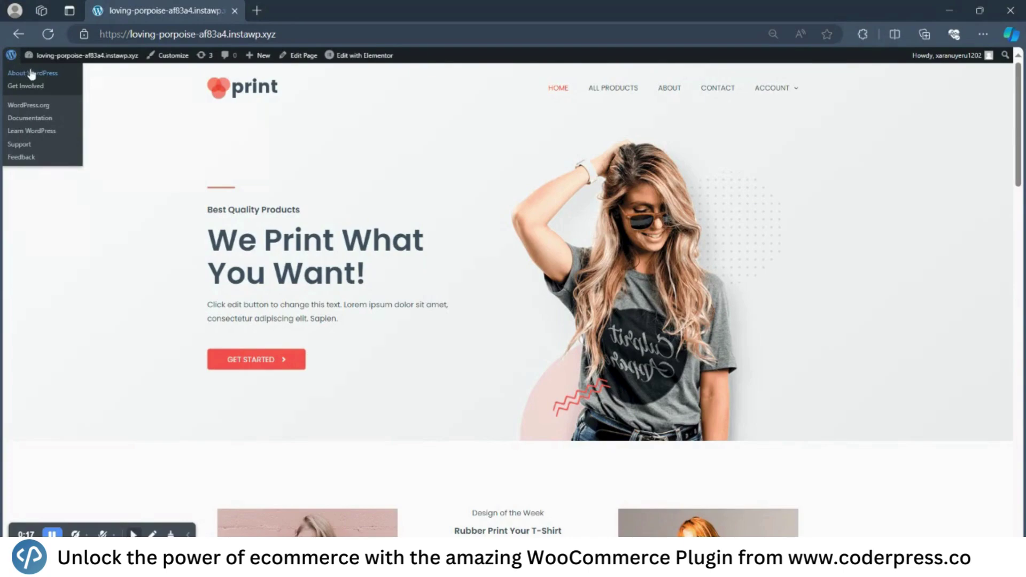
left_click(44, 56)
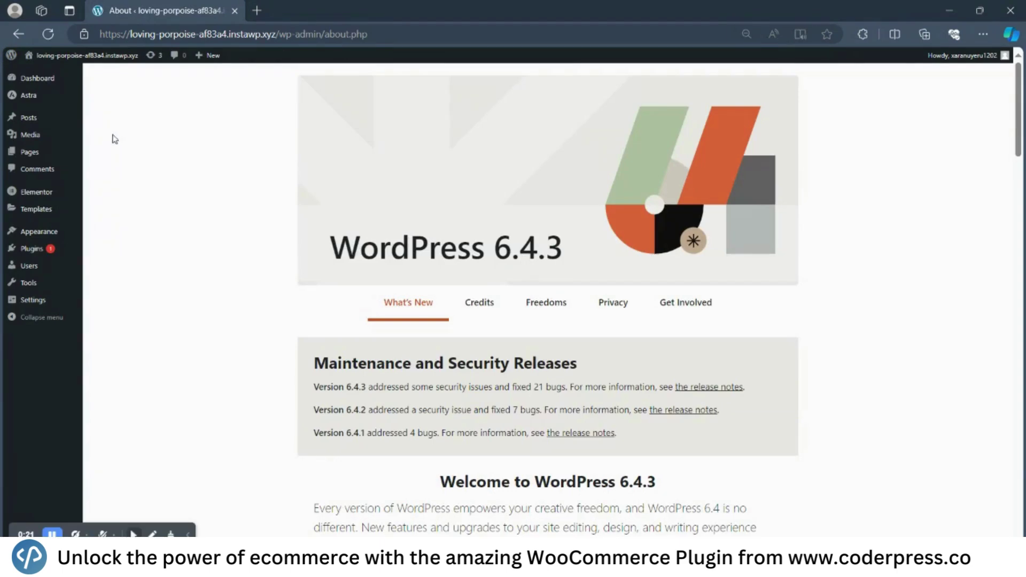
Step: Open the page for adding new plugins and search for "Woocommerce"
mouse_move(67, 162)
mouse_move(51, 241)
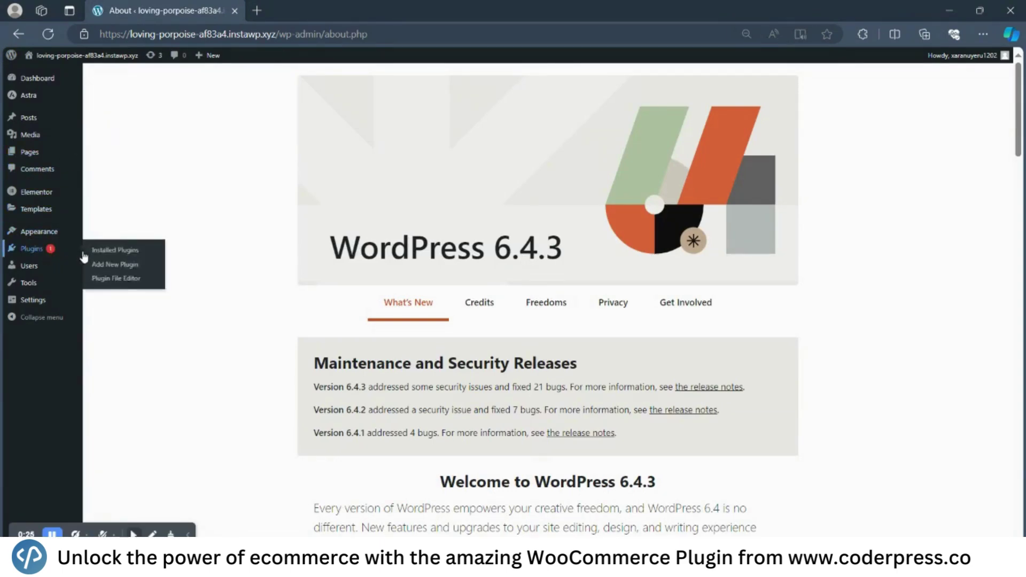
left_click(105, 255)
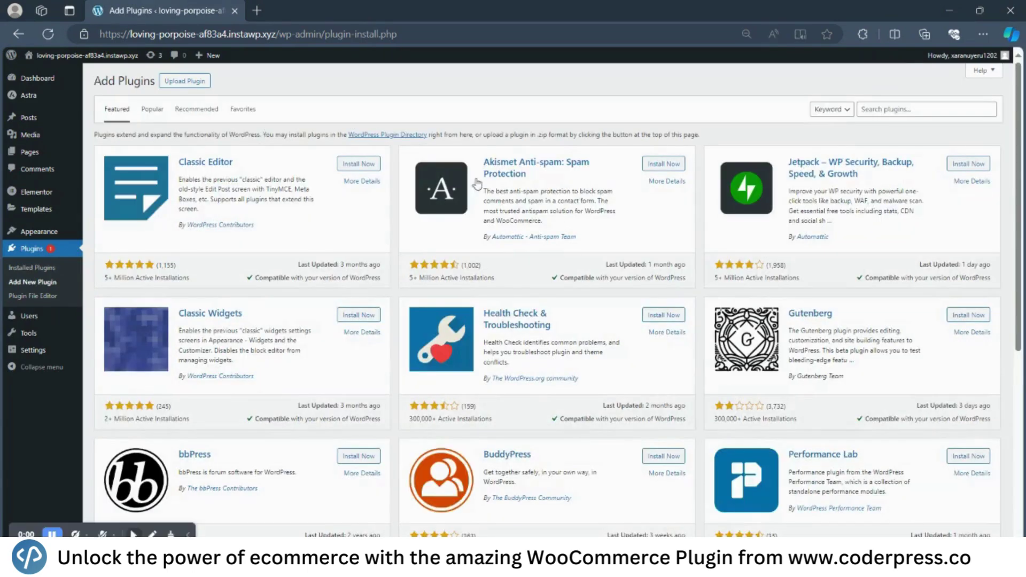
left_click(895, 107)
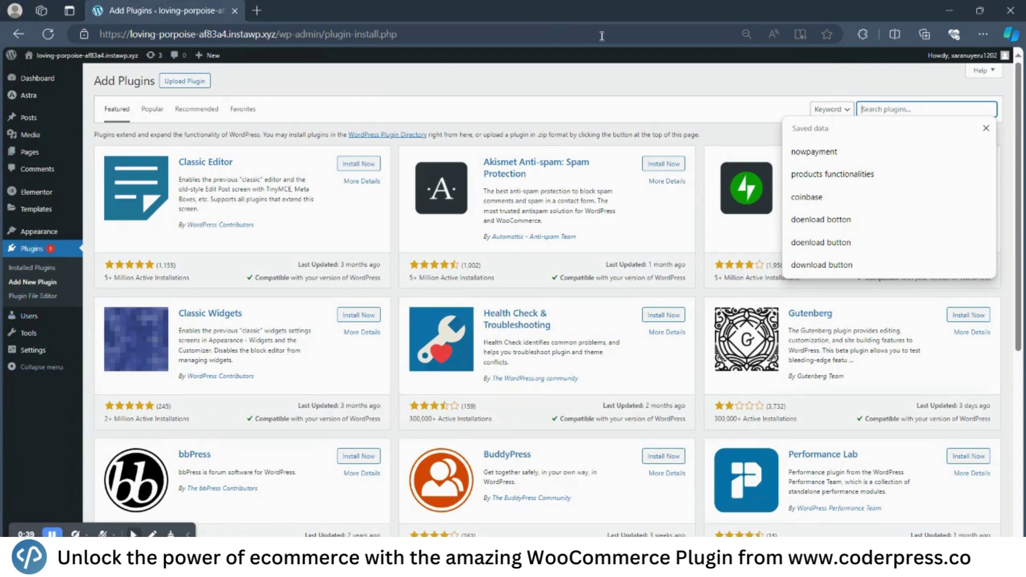
type("Woocom")
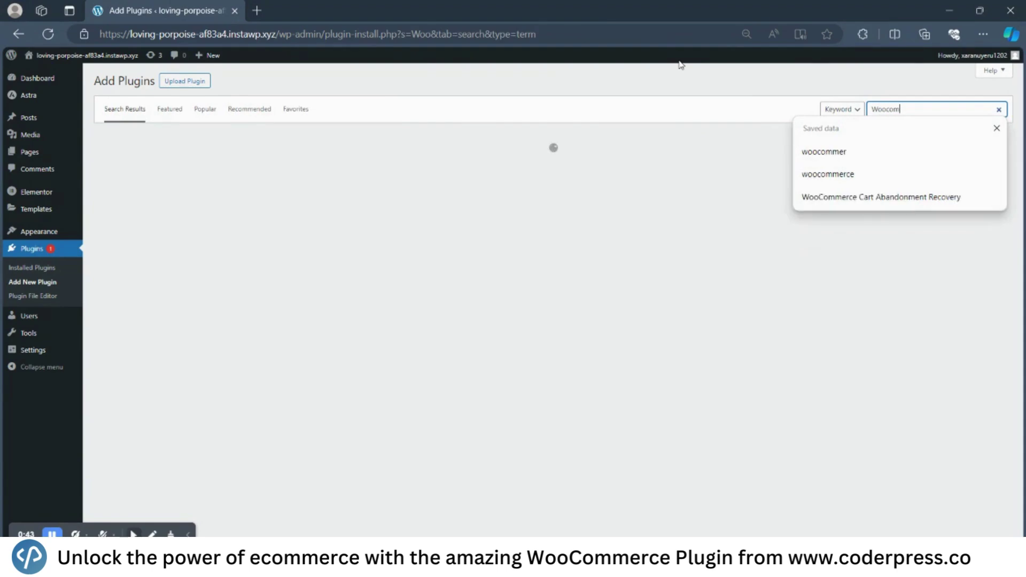
type("merce")
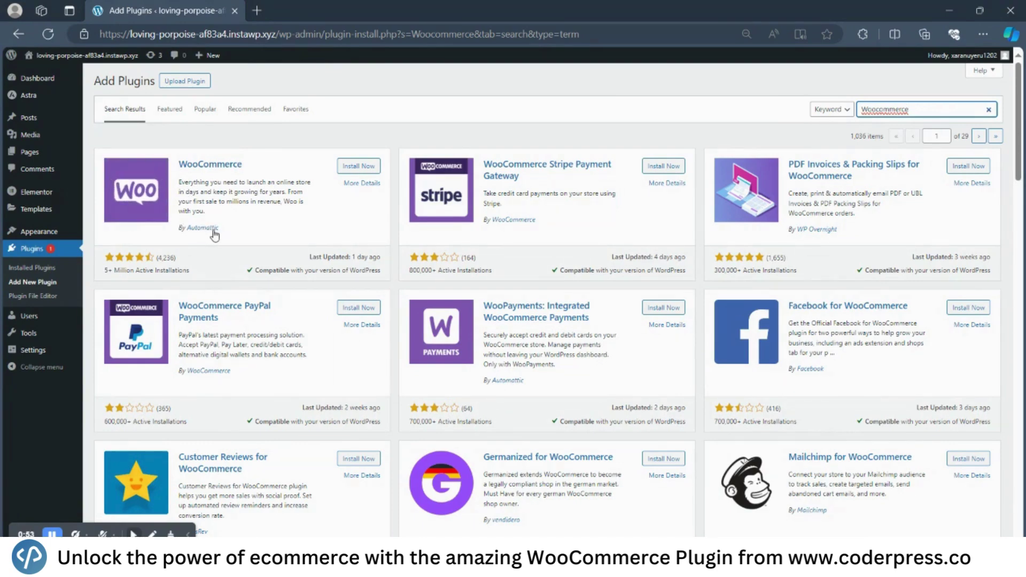
Step: Install and activate the WooCommerce plugin by Automattic
left_click(359, 168)
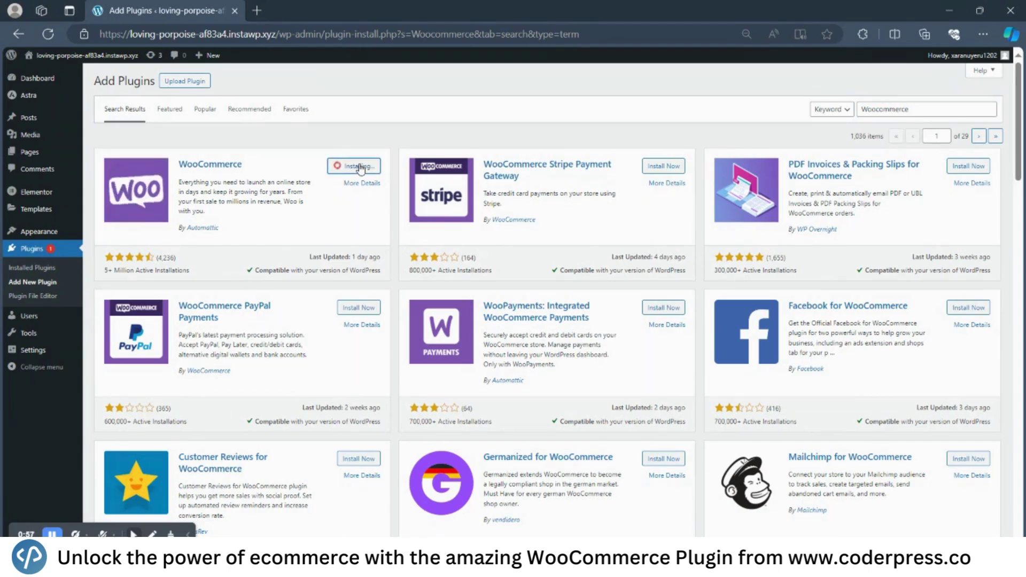
left_click_drag(361, 169, 221, 230)
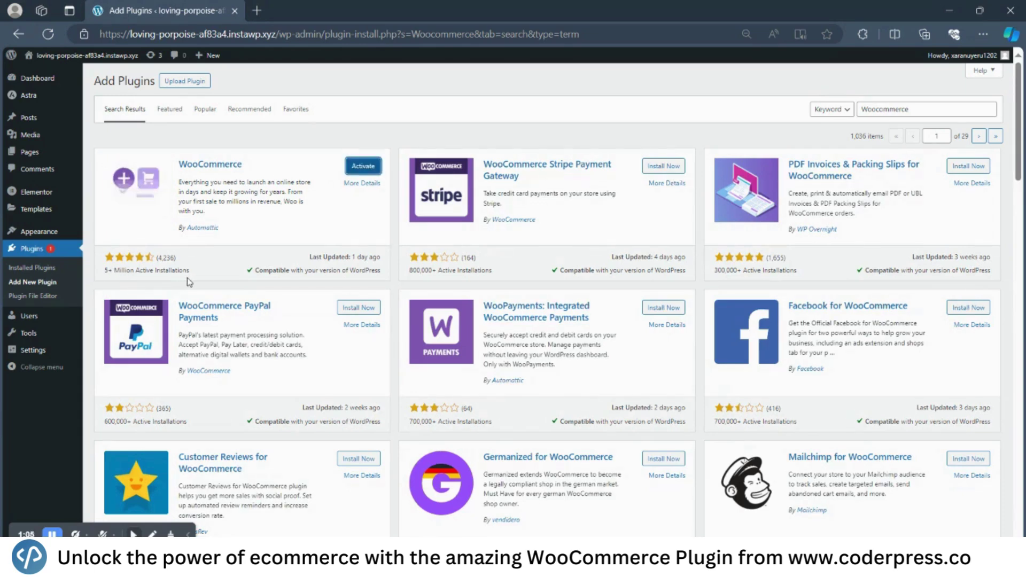
left_click(363, 167)
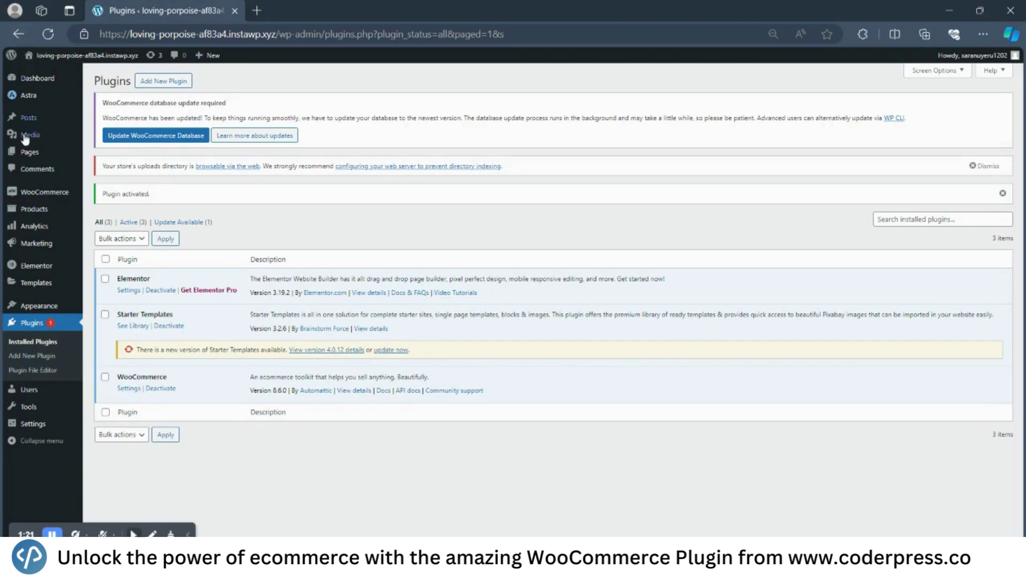
Step: Open the live site in a new browser tab and switch to it
mouse_move(11, 205)
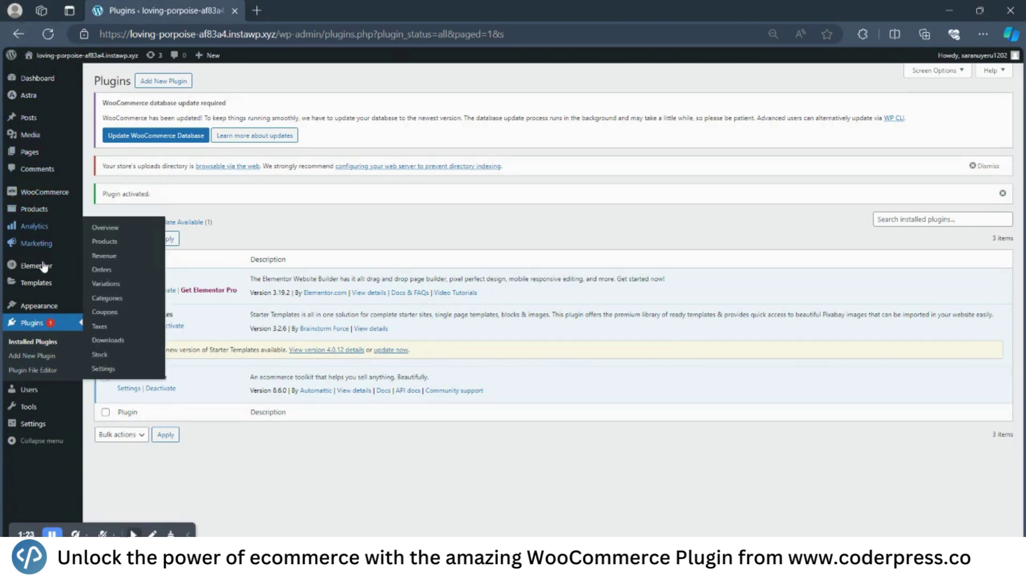
mouse_move(47, 212)
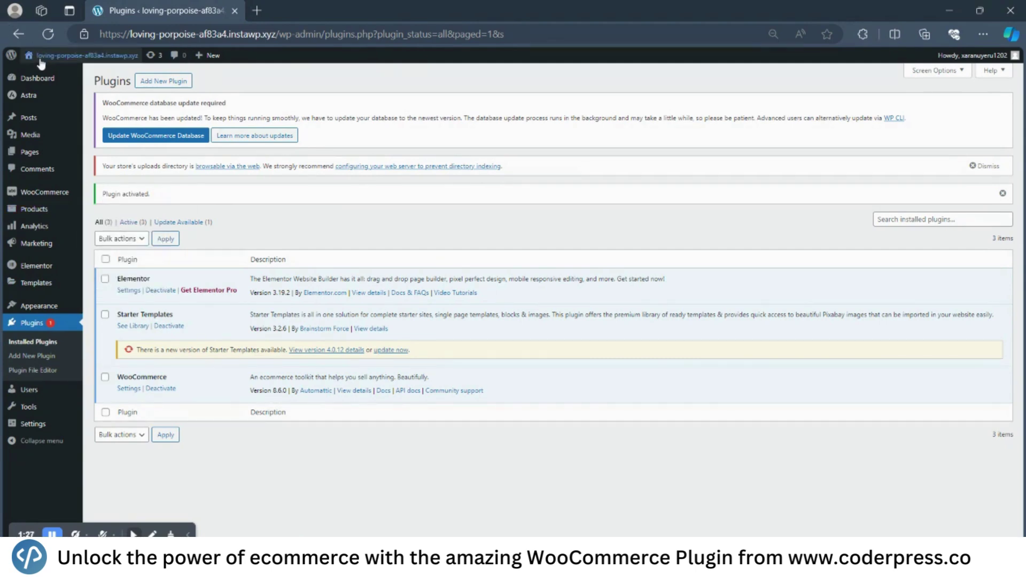
middle_click(42, 77)
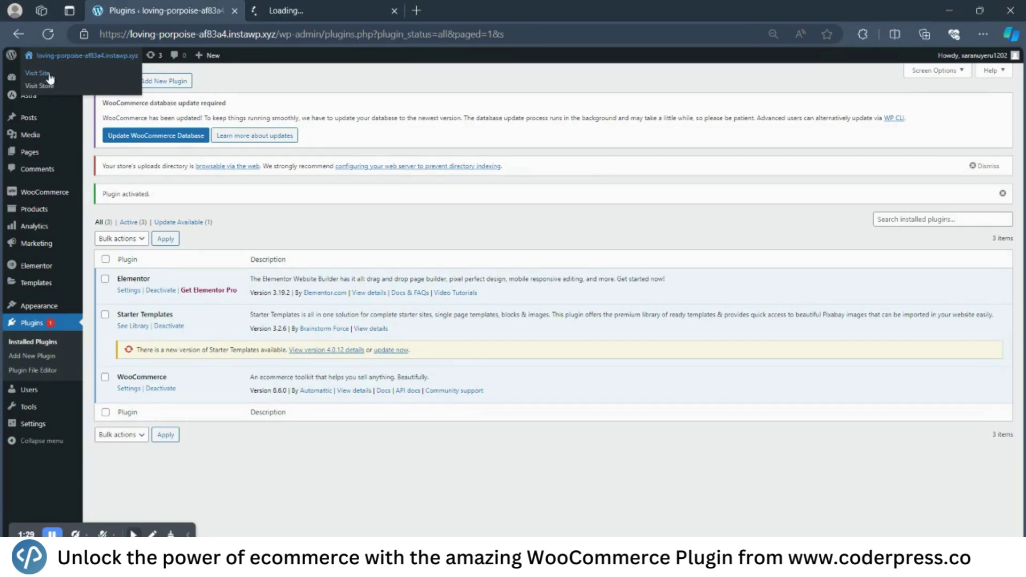
left_click(300, 10)
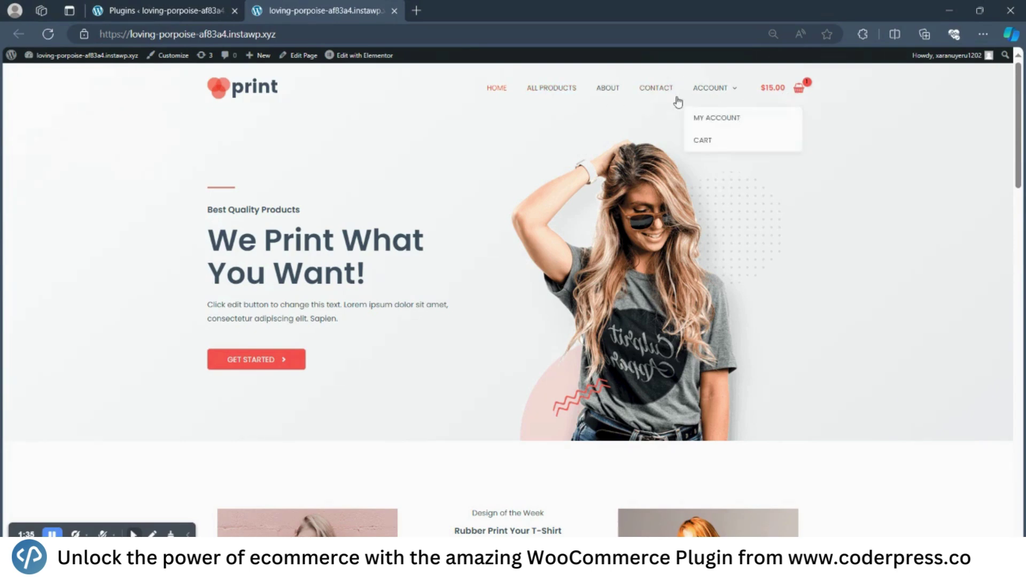
Step: Check the store's All Products page in a separate tab, and close that tab again
middle_click(560, 91)
left_click(485, 5)
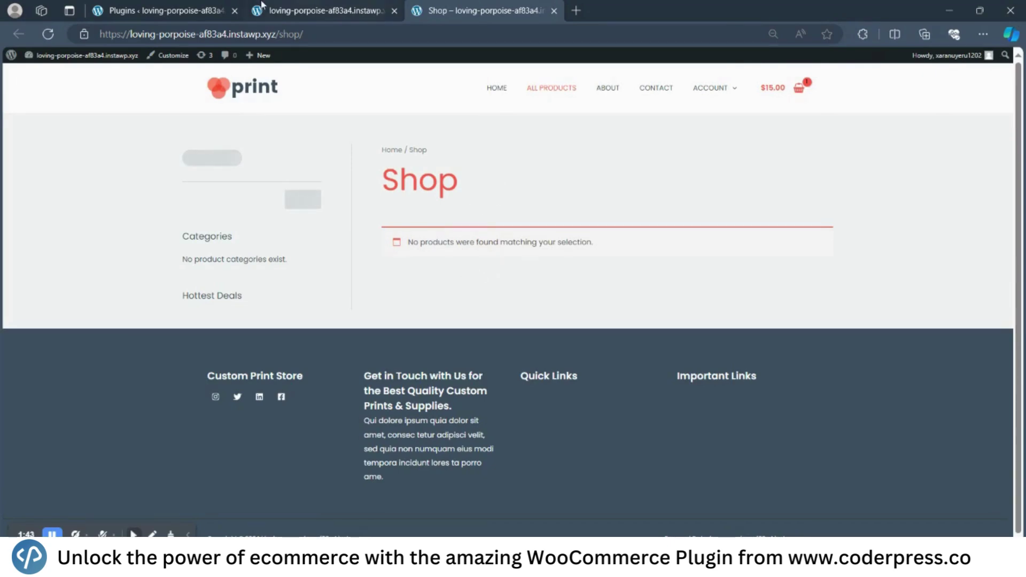
left_click(261, 6)
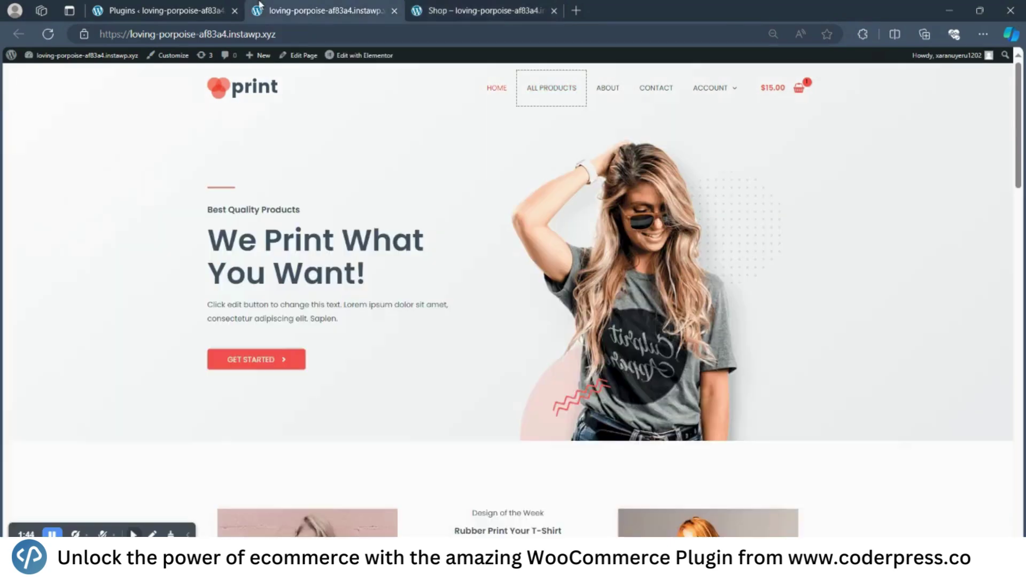
left_click(554, 11)
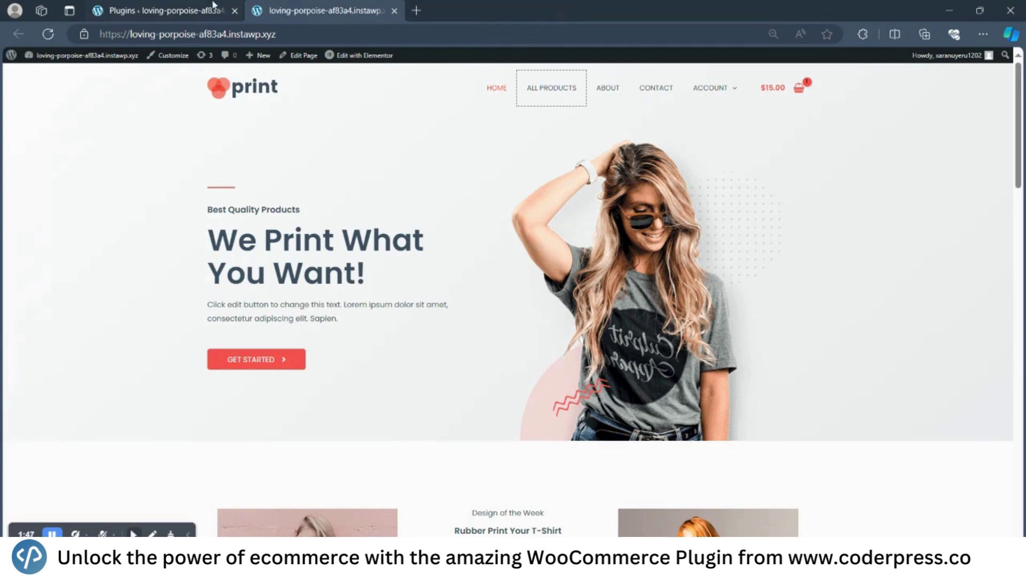
Step: Return to the admin tab and open the CSV product importer from the list of all products
left_click(213, 6)
mouse_move(42, 211)
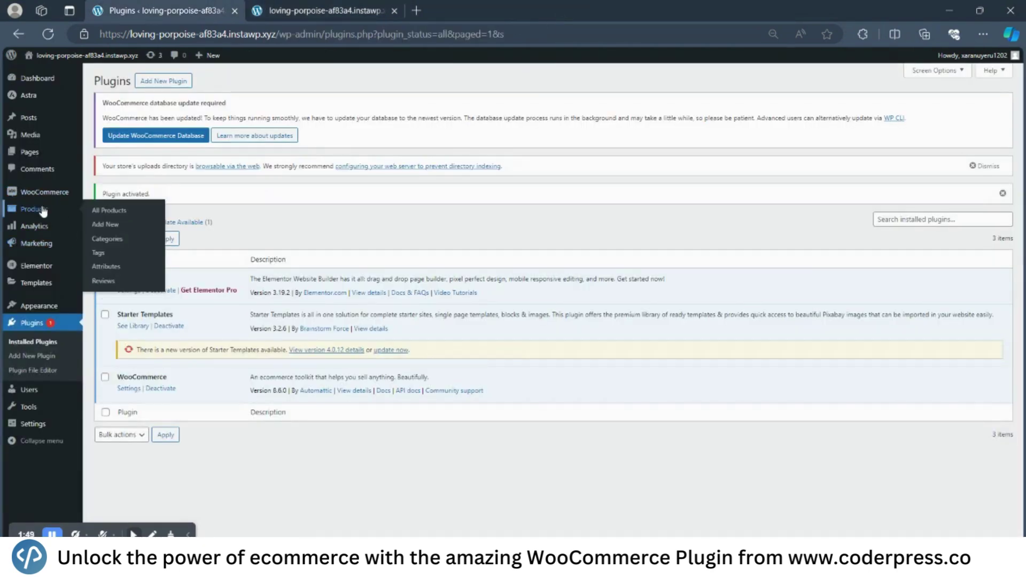
left_click(125, 218)
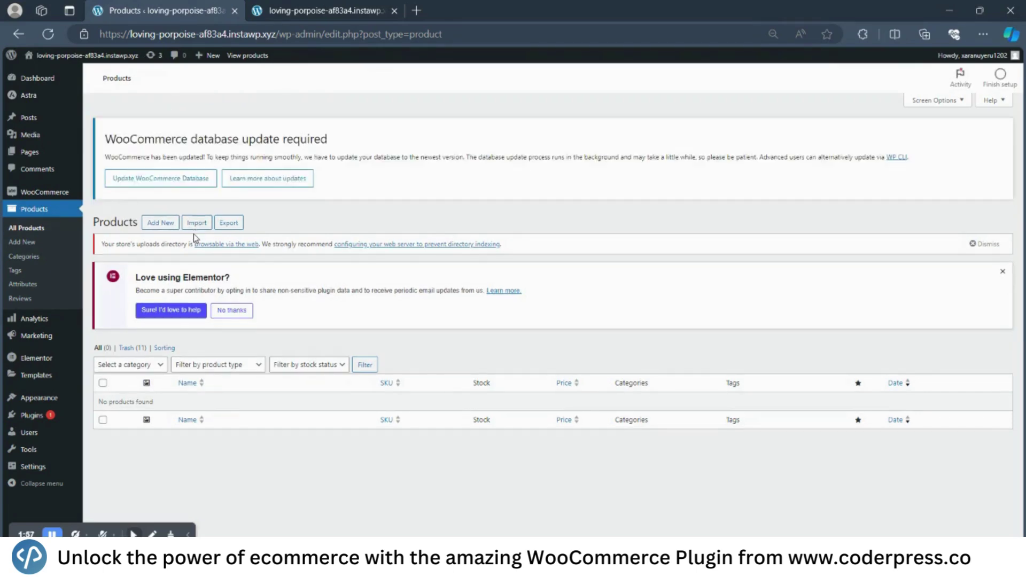
left_click(197, 224)
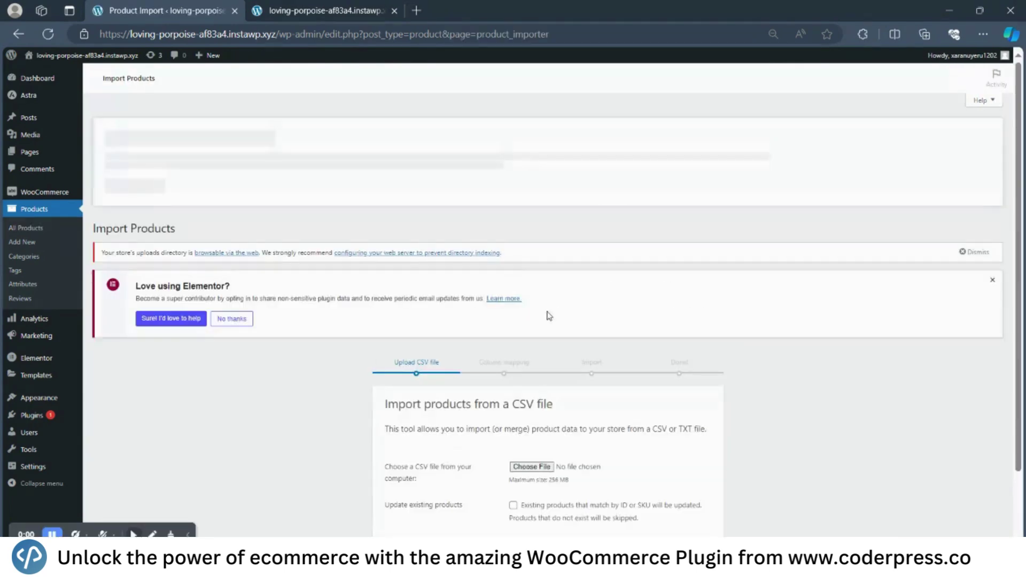
Step: Upload wc-product-export-17-2-2024-1708147425655.csv with updating of existing products enabled, and continue to column mapping
scroll(546, 329, "down", 2)
left_click(547, 384)
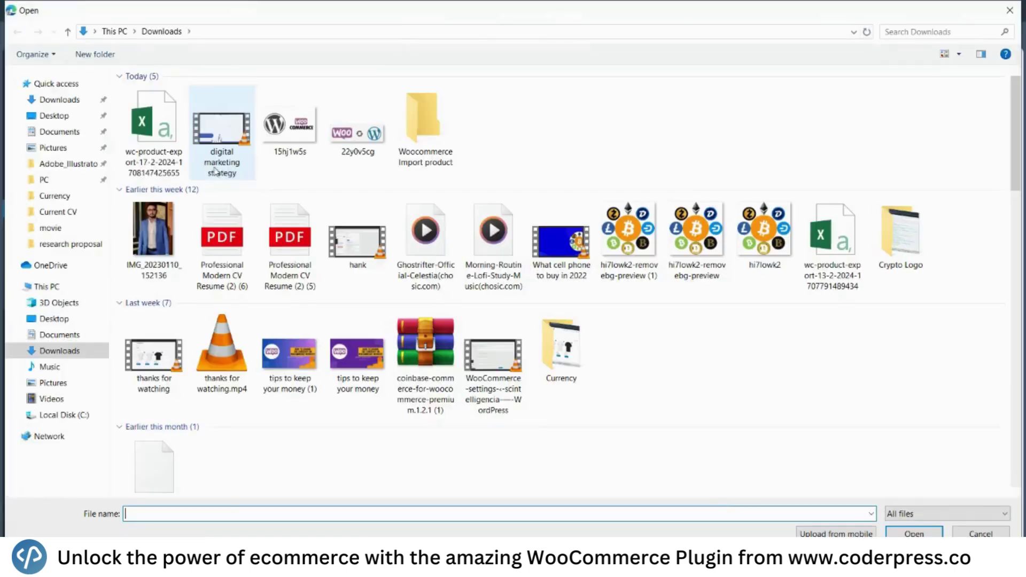
left_click(154, 128)
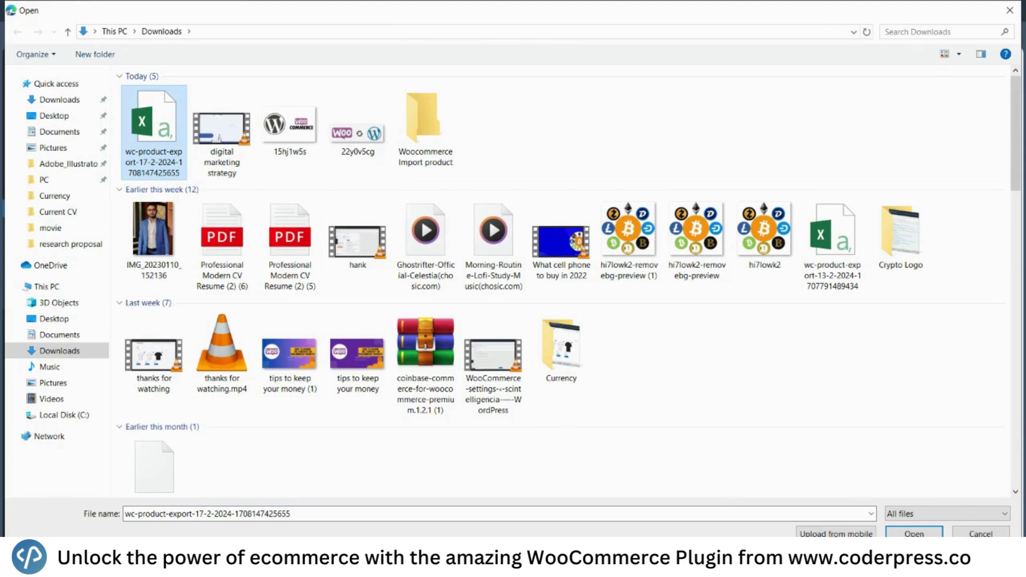
left_click(914, 533)
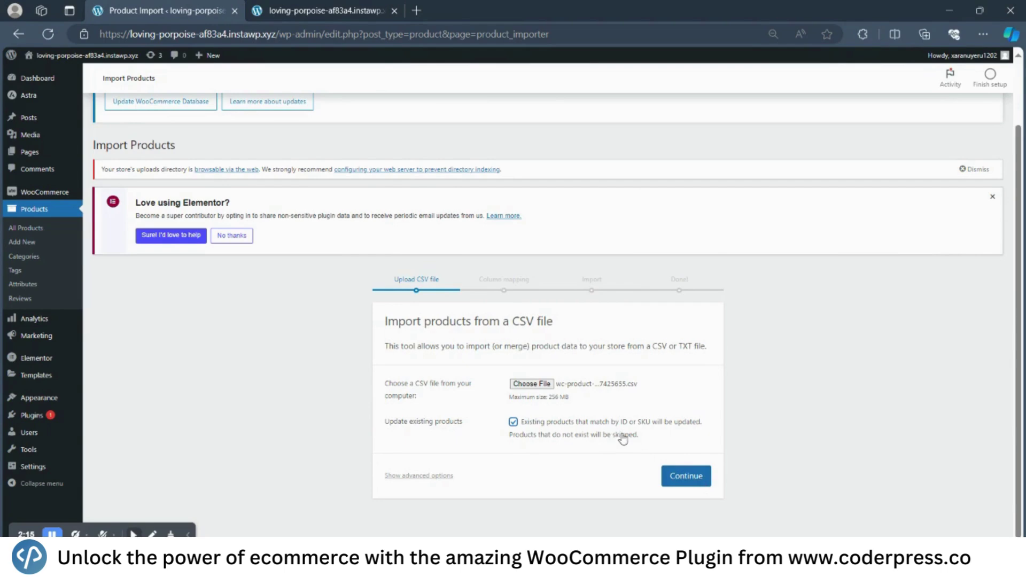
left_click(688, 481)
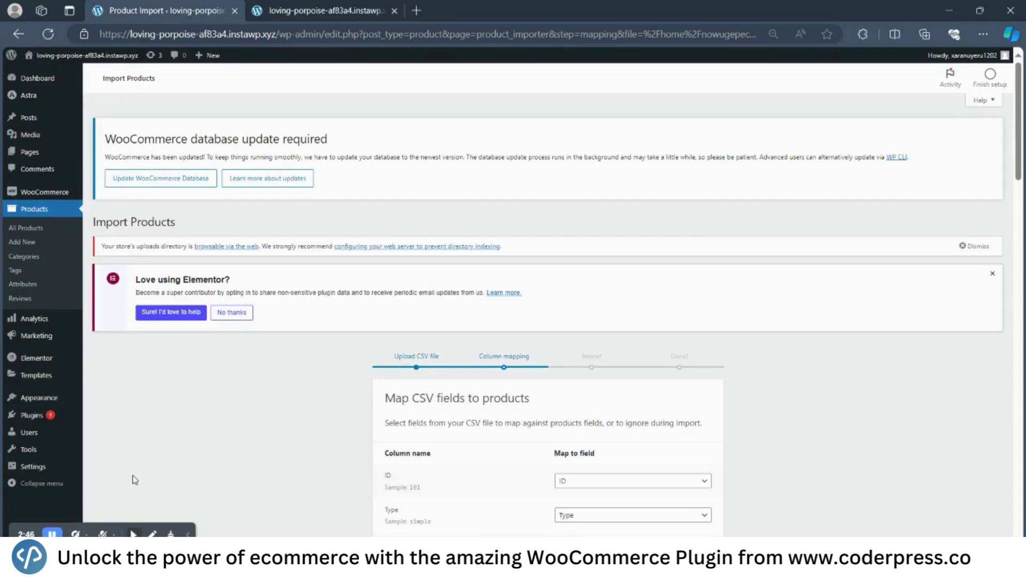
Step: Review the mapping of CSV columns to product fields and run the importer with the preset mapping
scroll(261, 442, "down", 5)
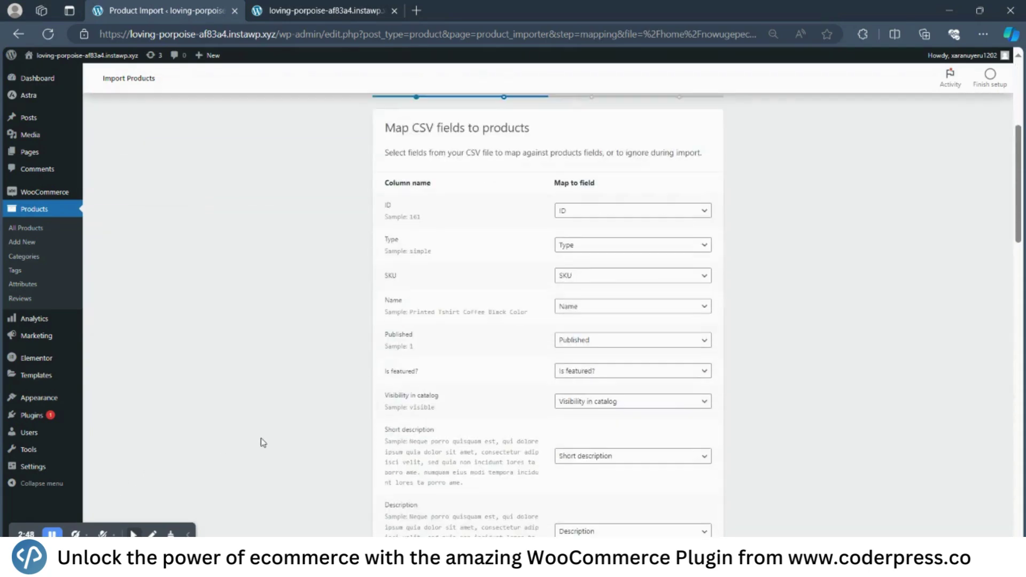
scroll(261, 442, "down", 15)
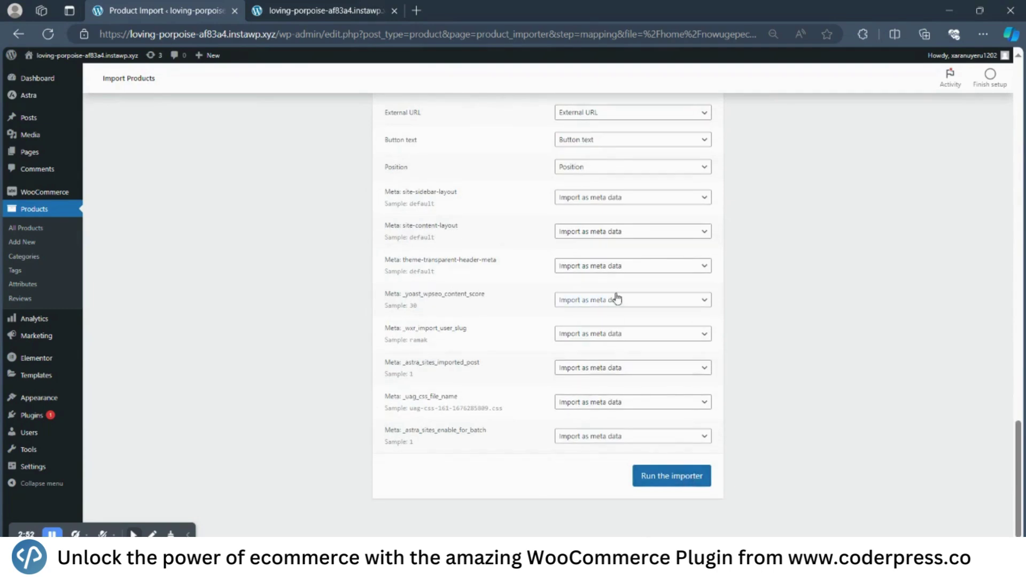
scroll(615, 294, "up", 8)
scroll(619, 298, "up", 15)
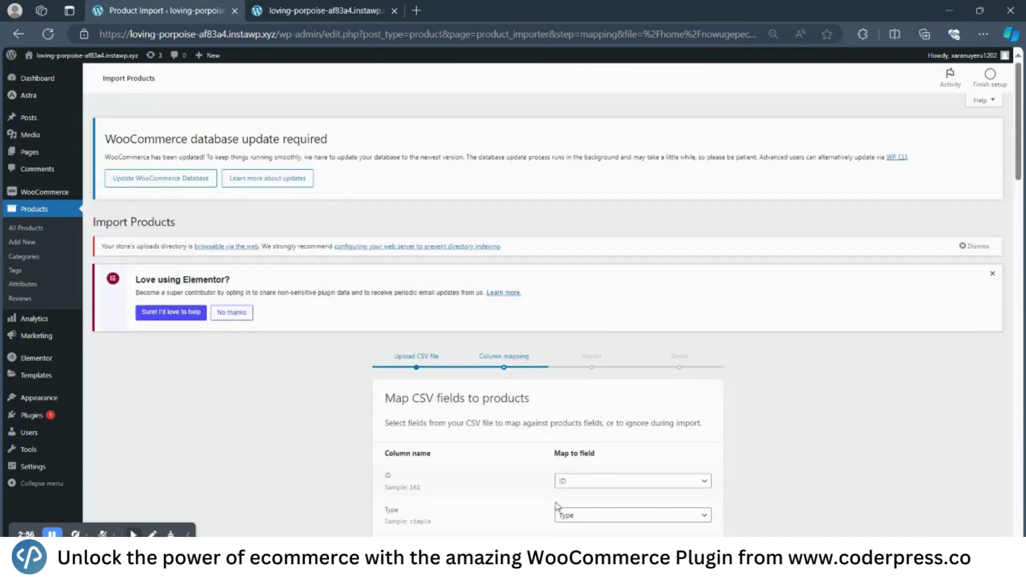
scroll(557, 507, "down", 5)
scroll(558, 507, "down", 2)
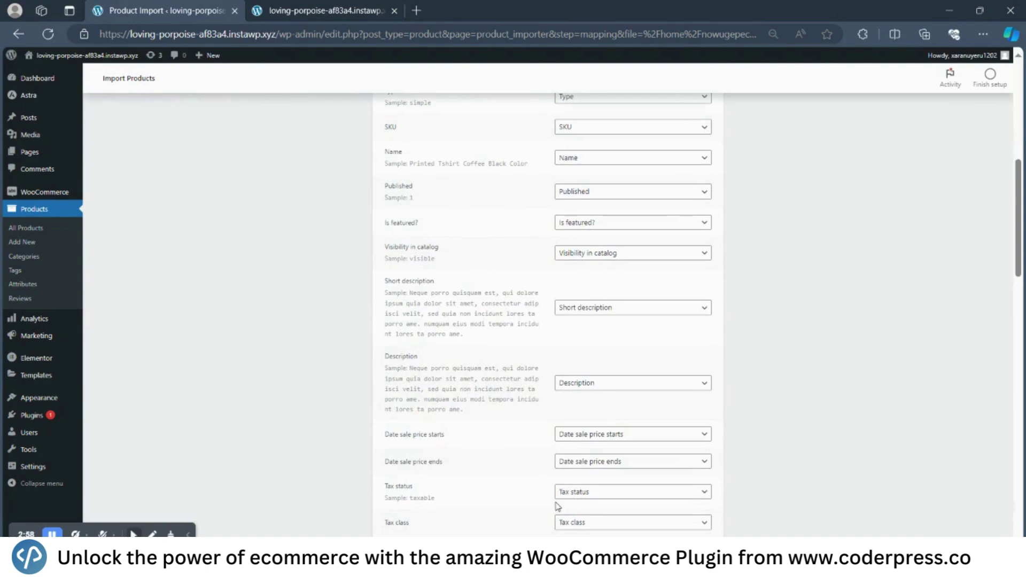
scroll(604, 431, "down", 20)
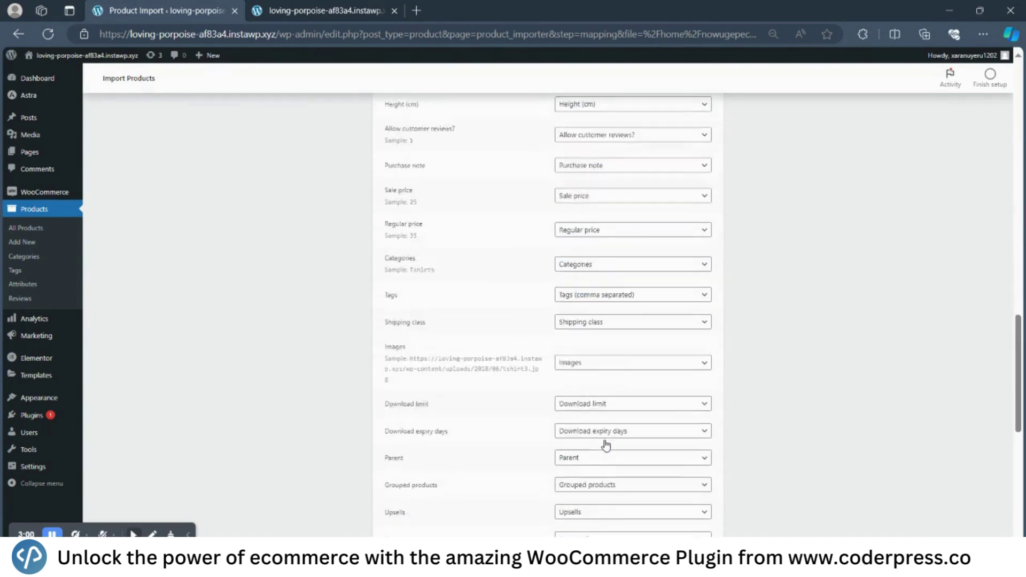
left_click(648, 473)
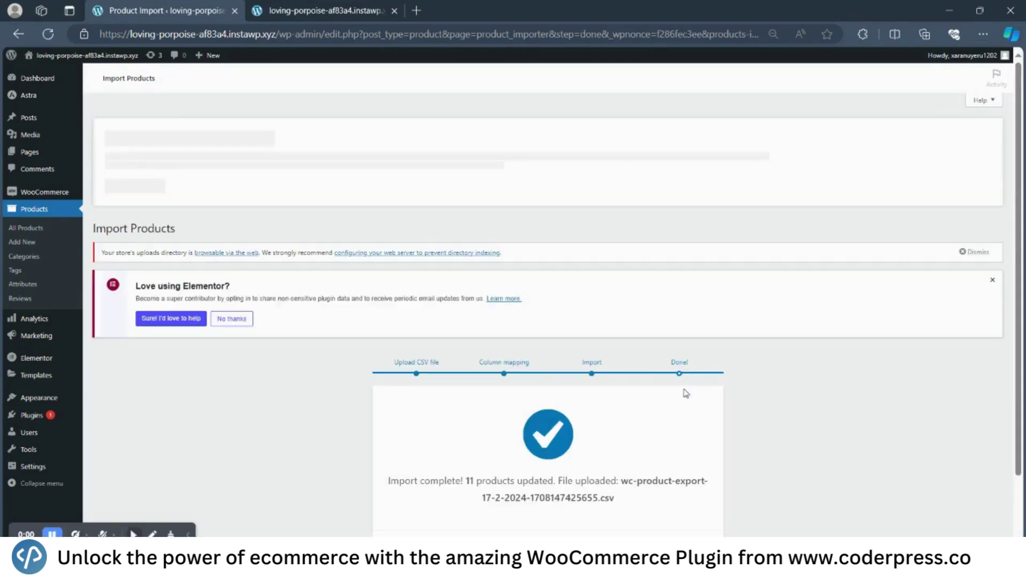
Step: View the imported mugs and T-shirts in the products list
scroll(693, 421, "down", 2)
left_click(682, 483)
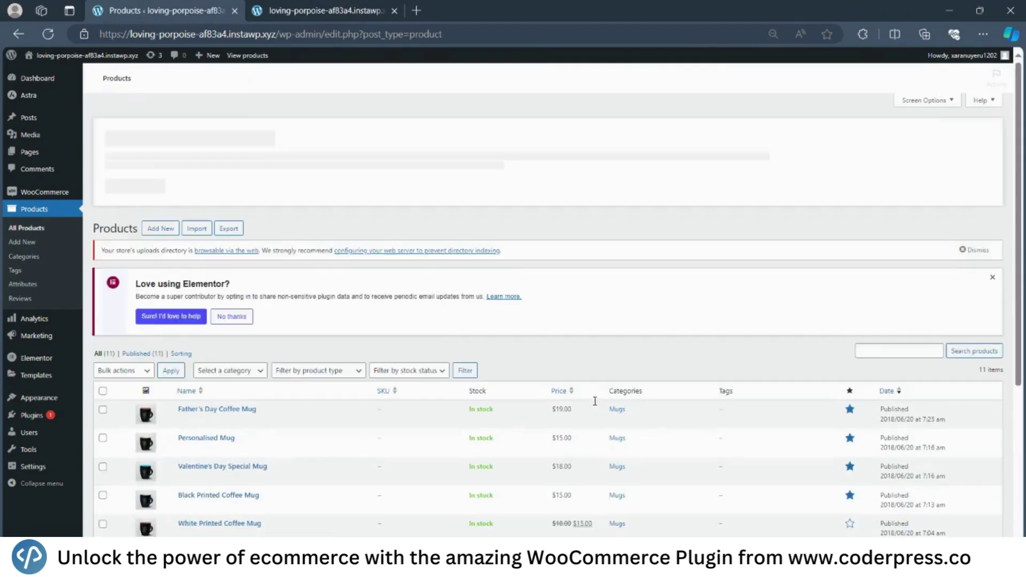
scroll(415, 364, "down", 4)
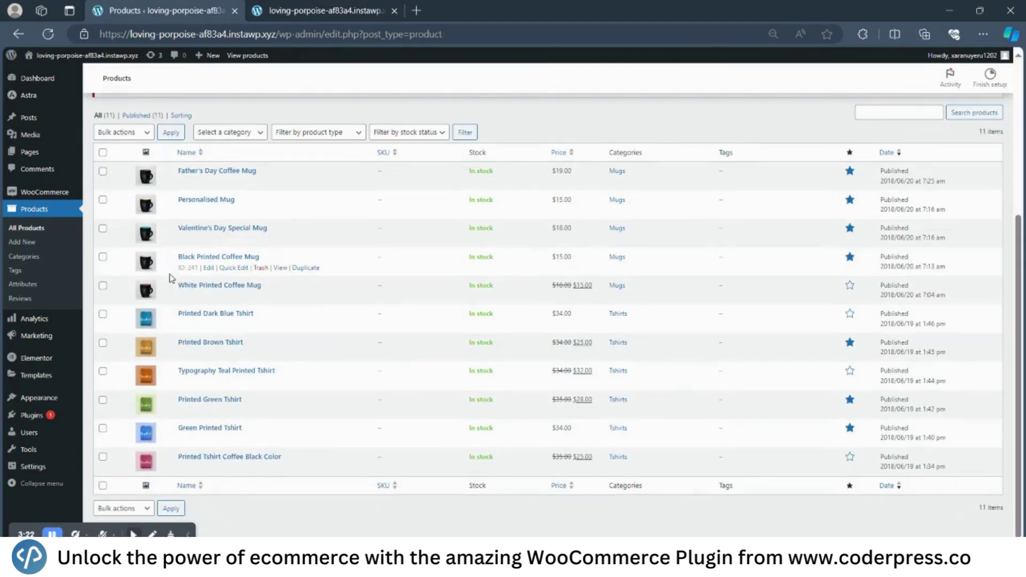
Step: Switch to the storefront, open the All Products page in a new tab and browse the imported mugs and T-shirts
left_click(326, 10)
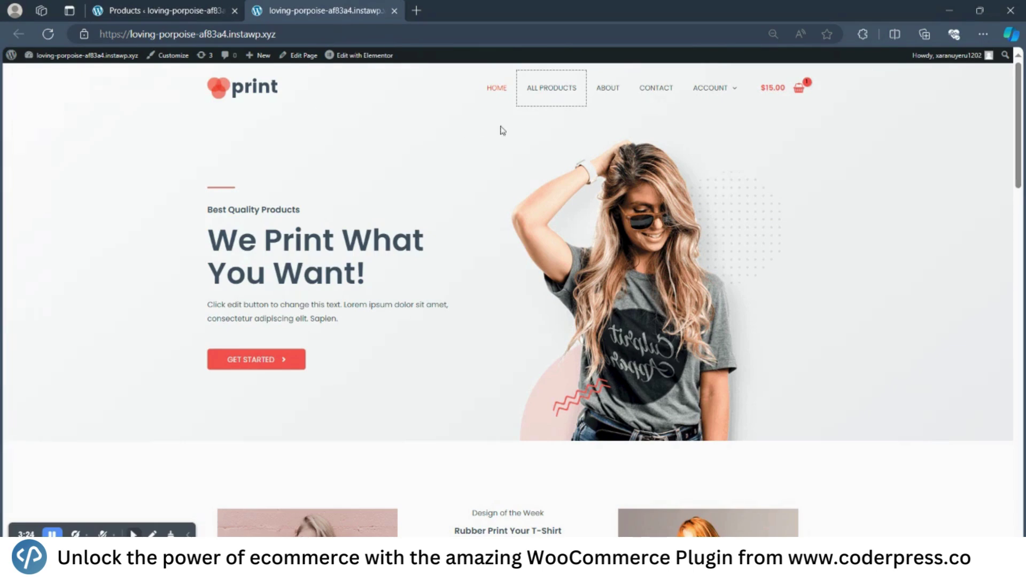
middle_click(578, 87)
left_click(471, 11)
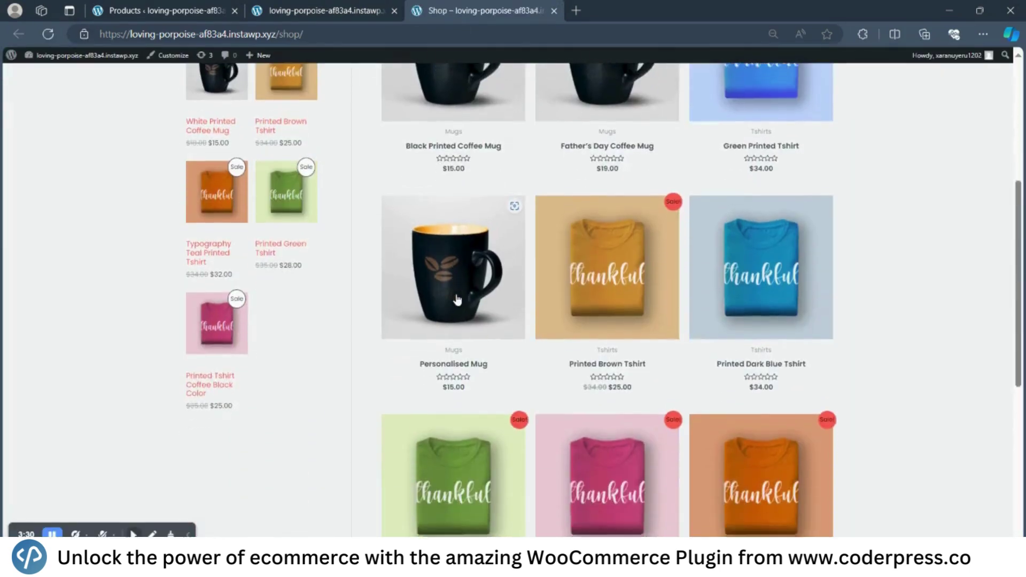
scroll(456, 300, "down", 1)
scroll(456, 298, "up", 8)
Step: Add one Black Printed Coffee Mug to the cart from its product page and view the cart
left_click(461, 346)
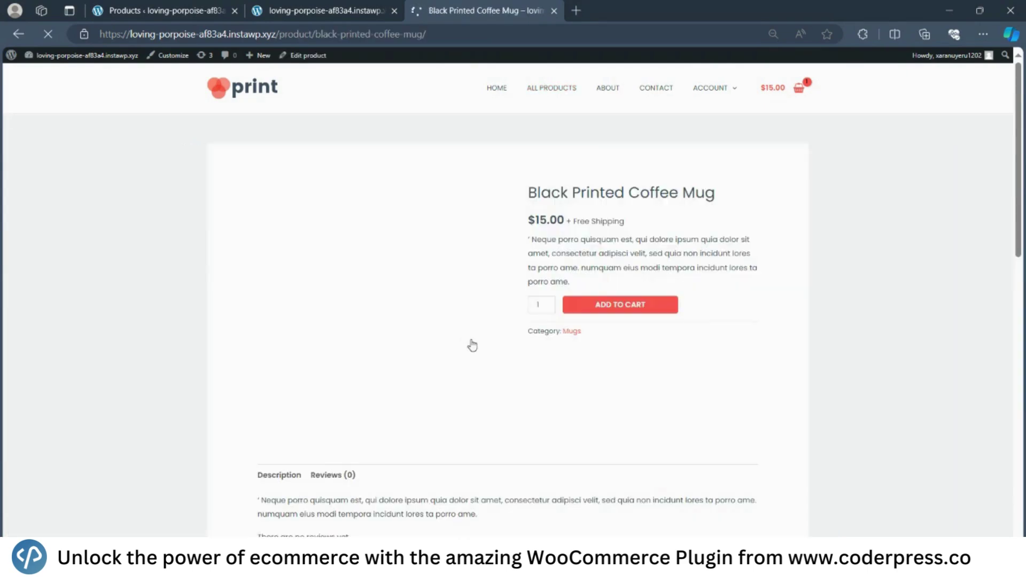
left_click(615, 309)
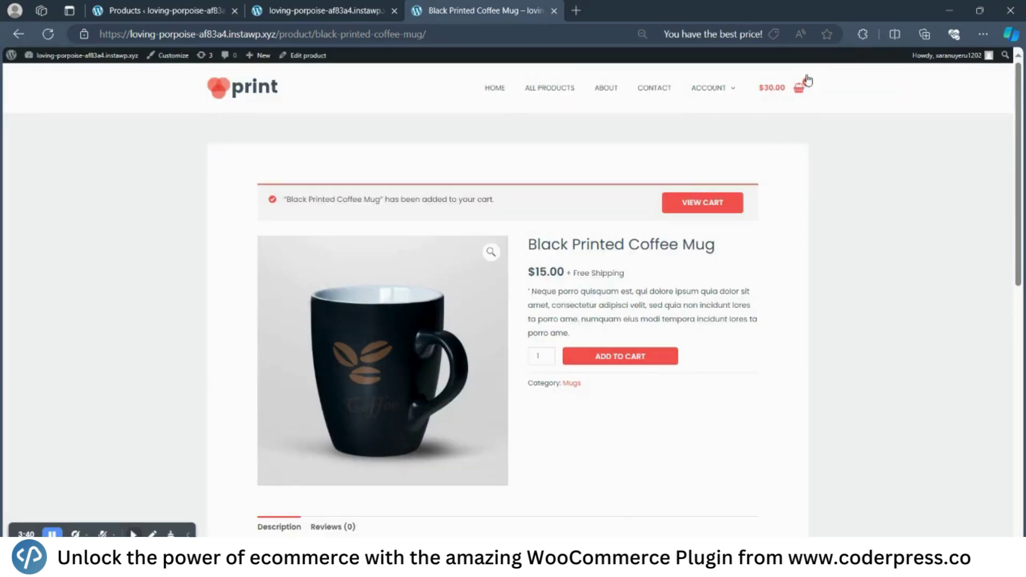
left_click(725, 206)
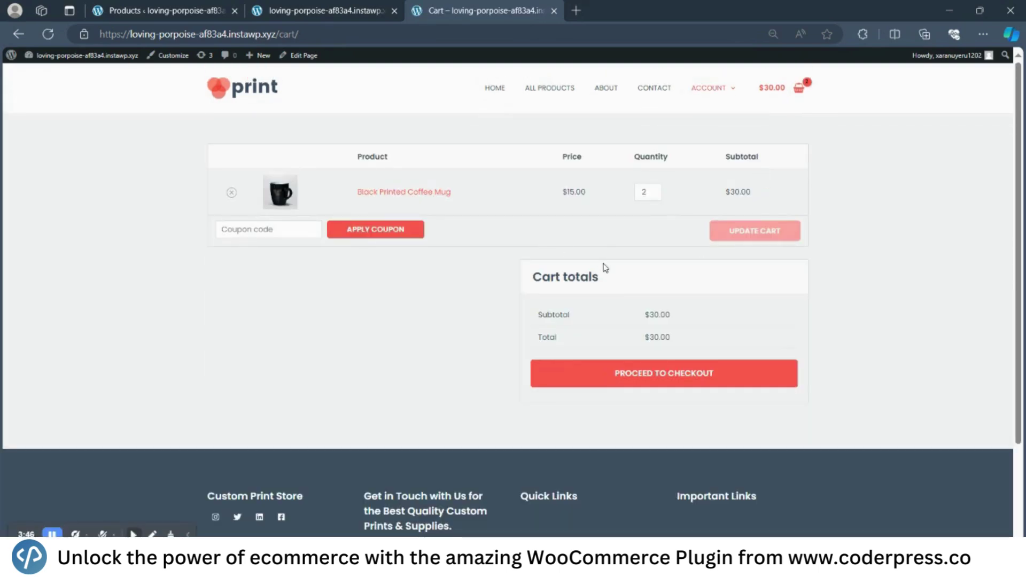
Step: Proceed to checkout and review the billing details form, order summary and payment section
left_click(638, 383)
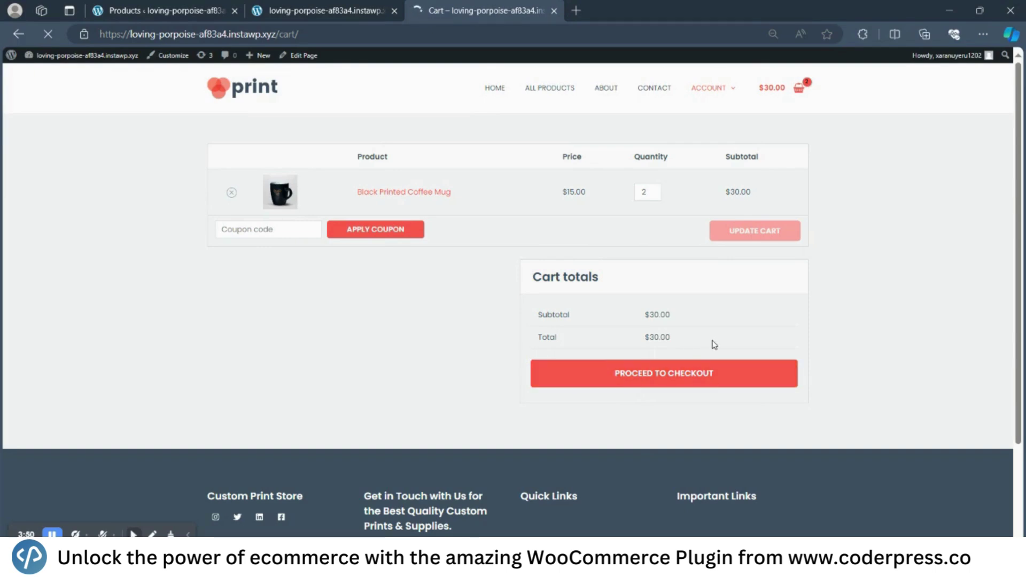
scroll(714, 345, "down", 3)
scroll(714, 345, "up", 2)
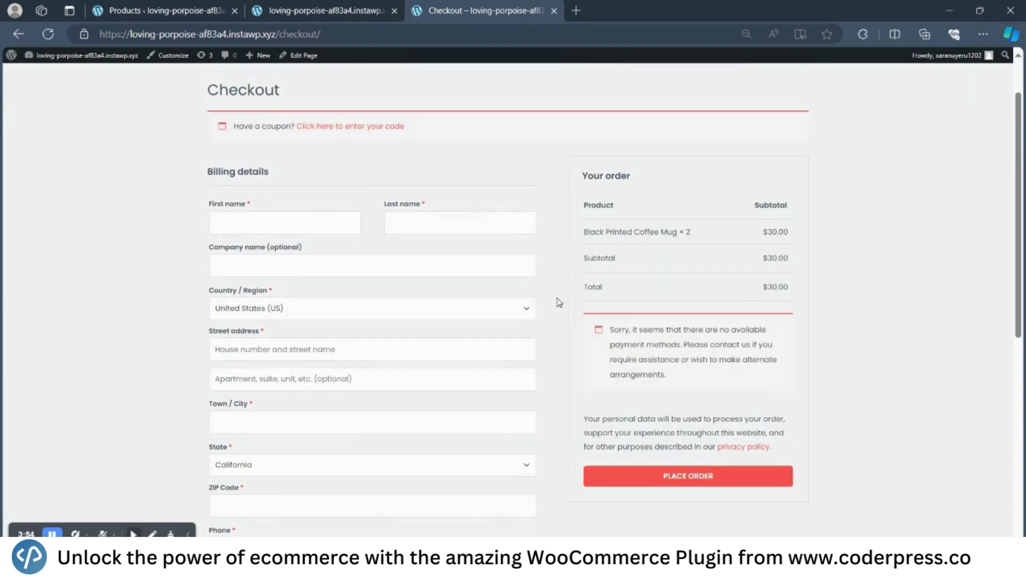
scroll(574, 299, "down", 6)
scroll(572, 299, "up", 5)
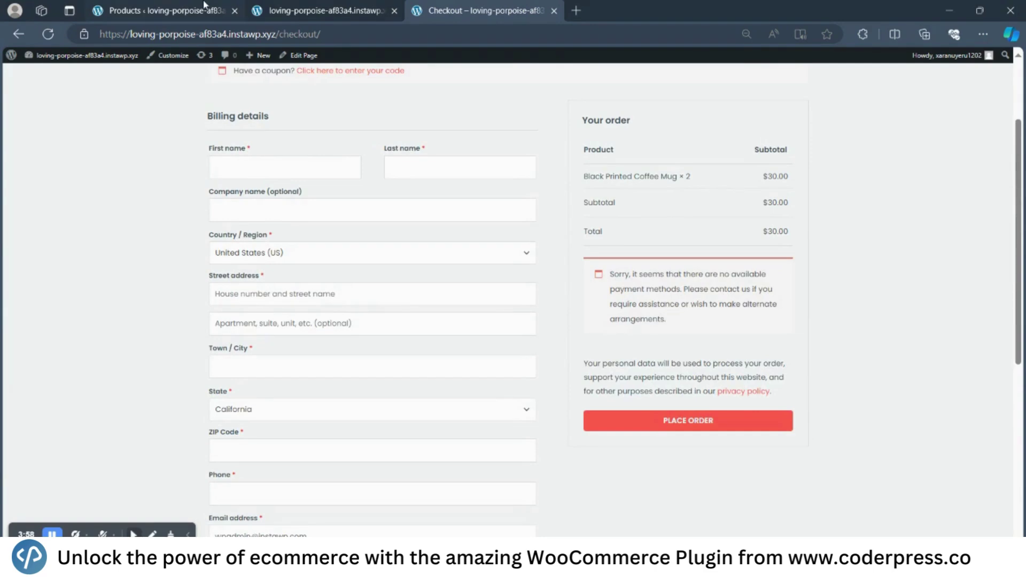
Step: Return to the admin tab, open the WooCommerce general settings and review the selling location and currency options
left_click(204, 6)
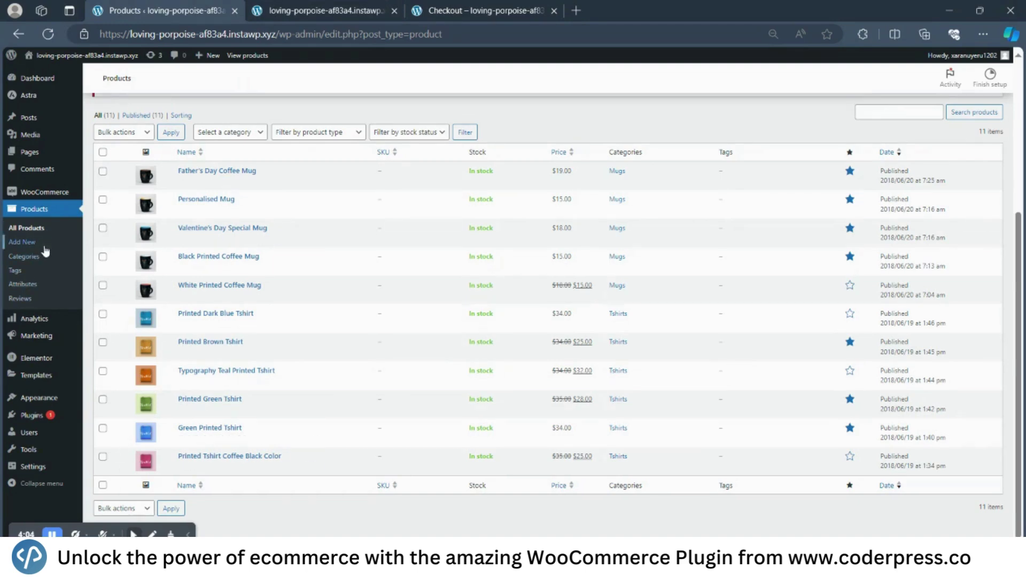
mouse_move(45, 196)
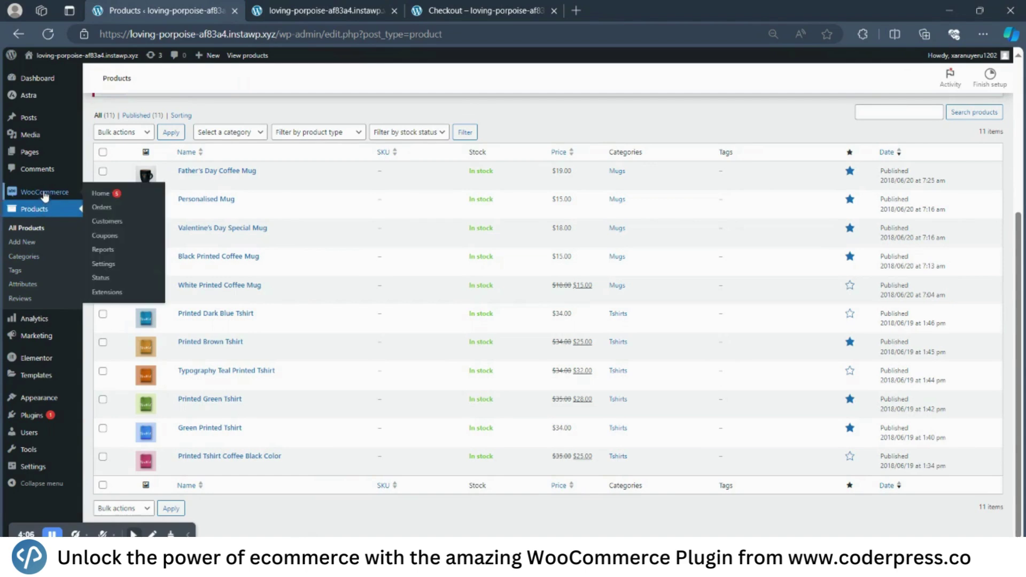
left_click(104, 264)
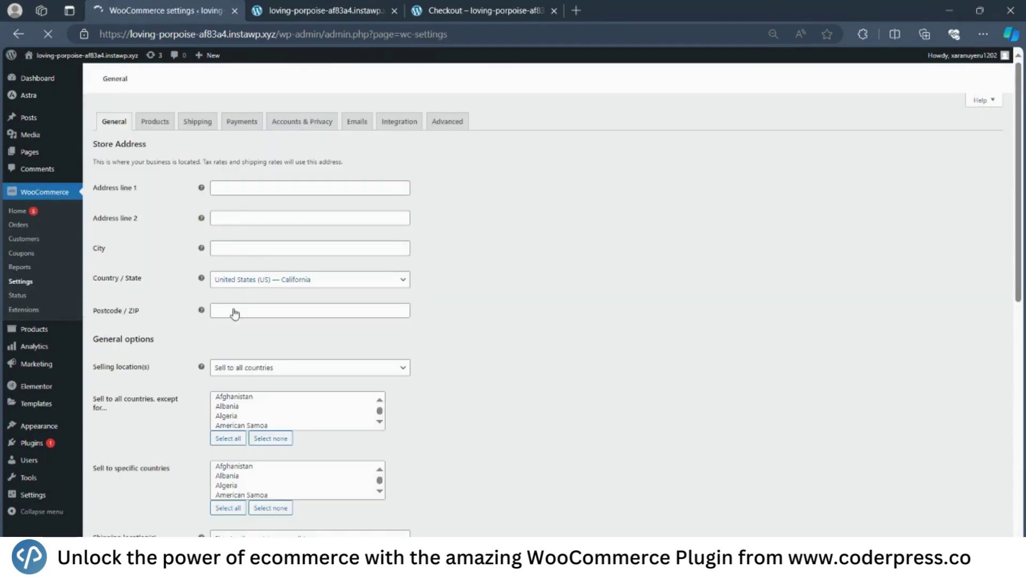
scroll(219, 329, "down", 4)
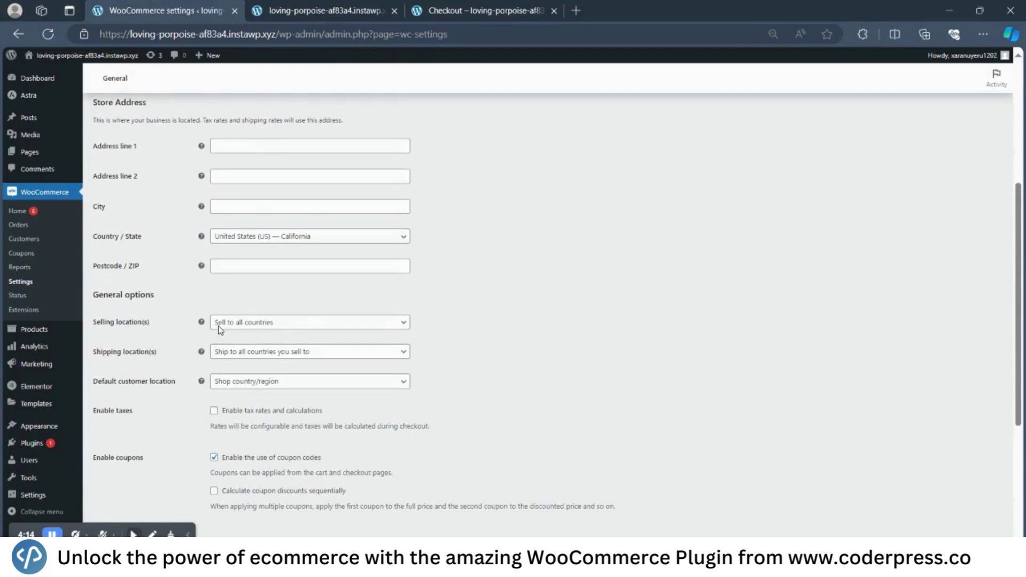
left_click(285, 264)
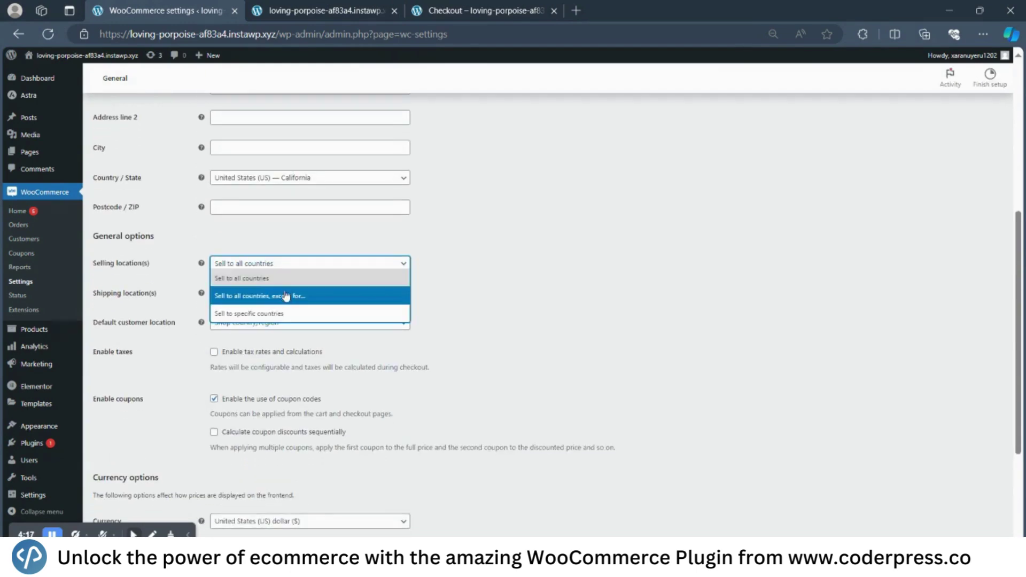
left_click(308, 253)
scroll(273, 404, "down", 3)
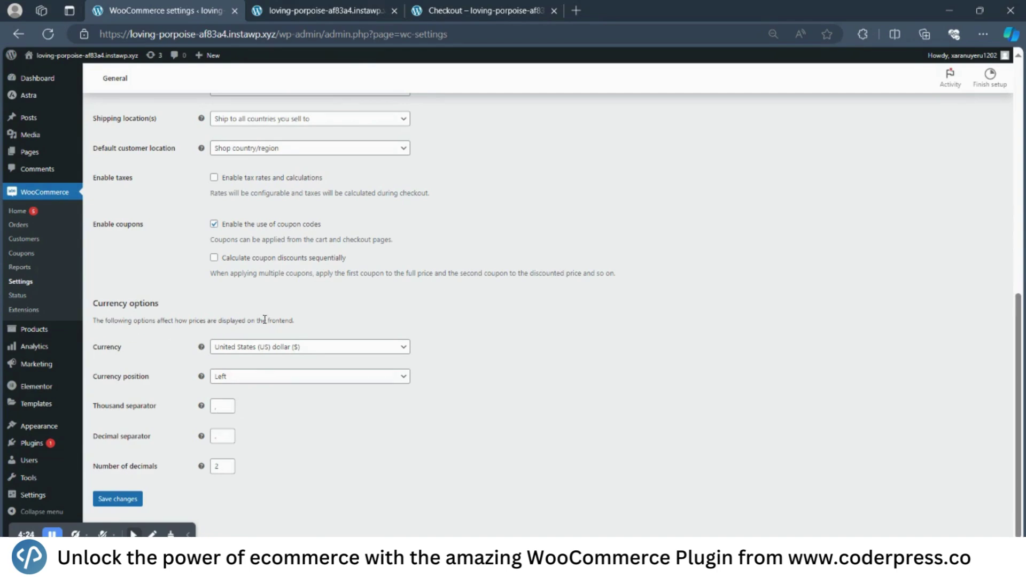
left_click(255, 349)
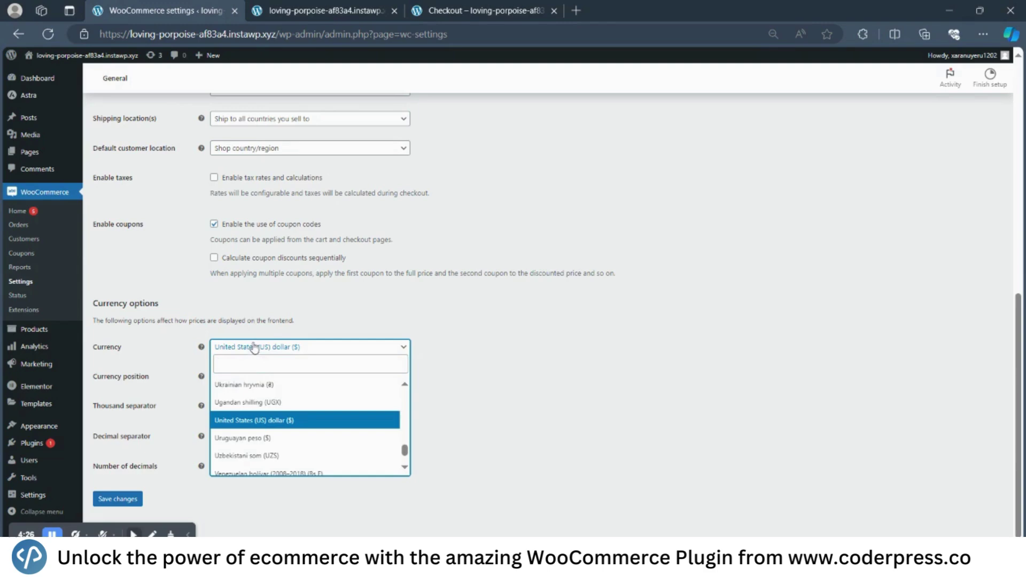
left_click(264, 316)
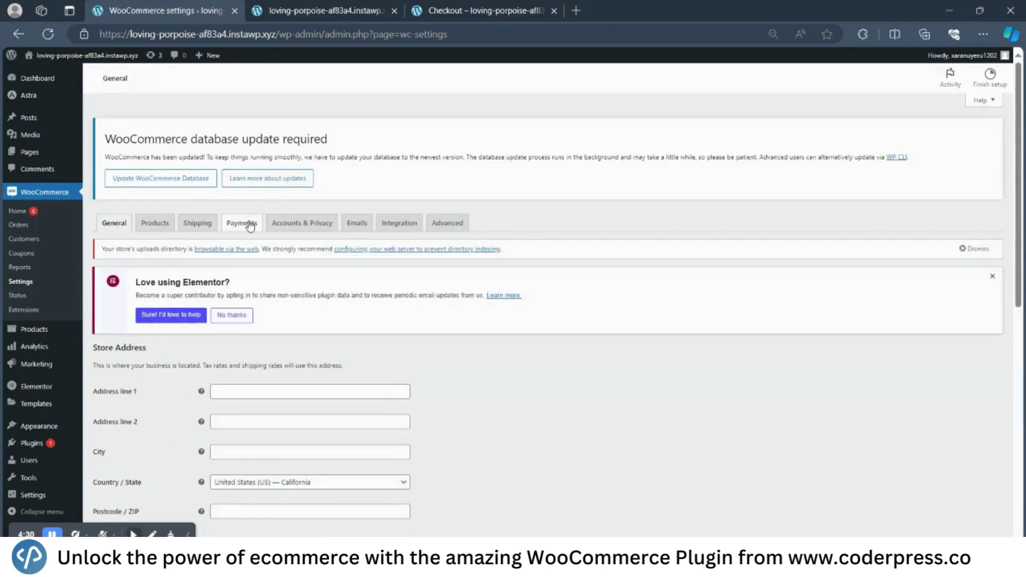
Step: Look through the WooCommerce product settings and the list of payment methods
left_click(155, 225)
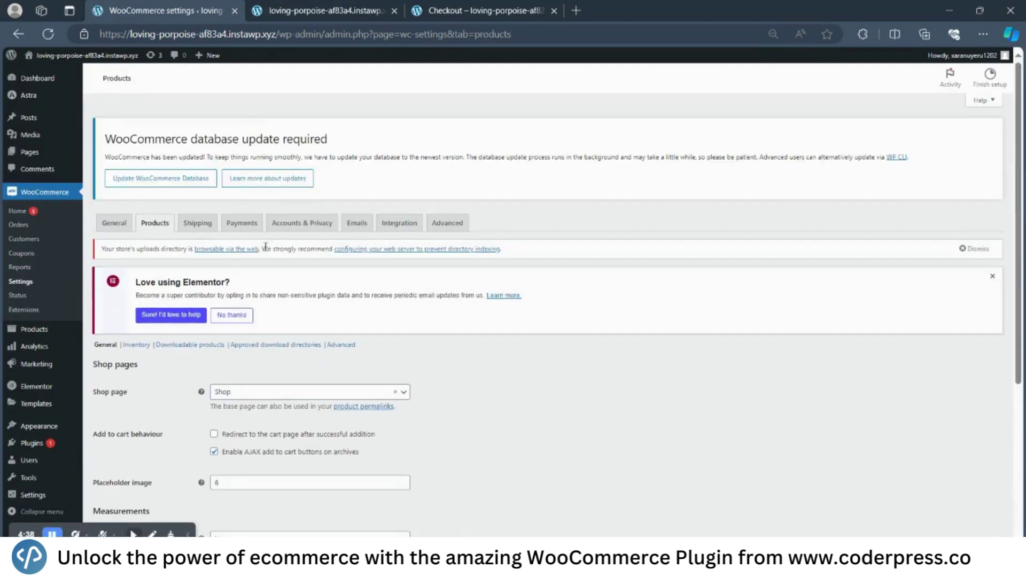
left_click(245, 222)
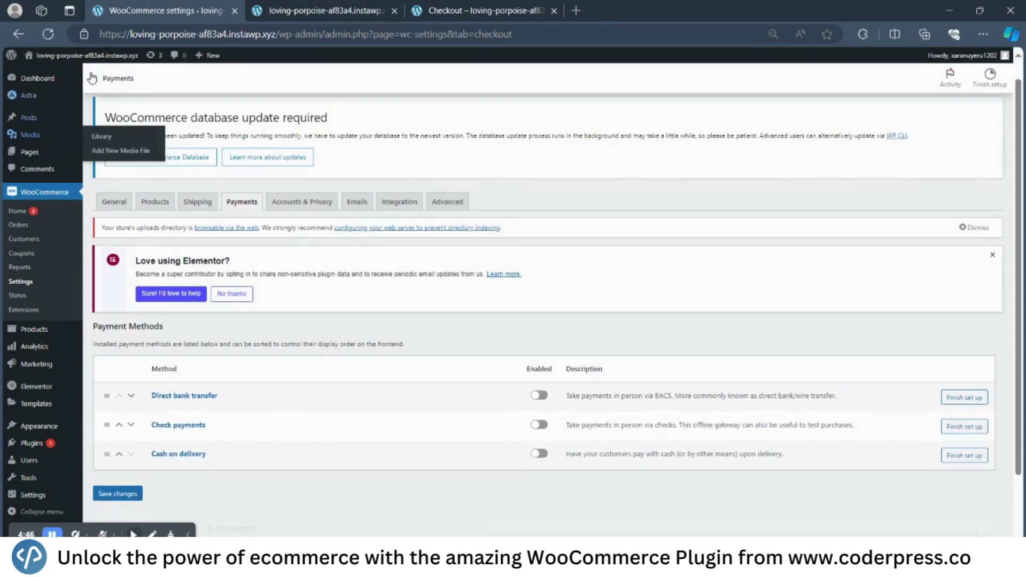
Step: Return to the storefront home page, check the featured products section and reload the page
left_click(302, 6)
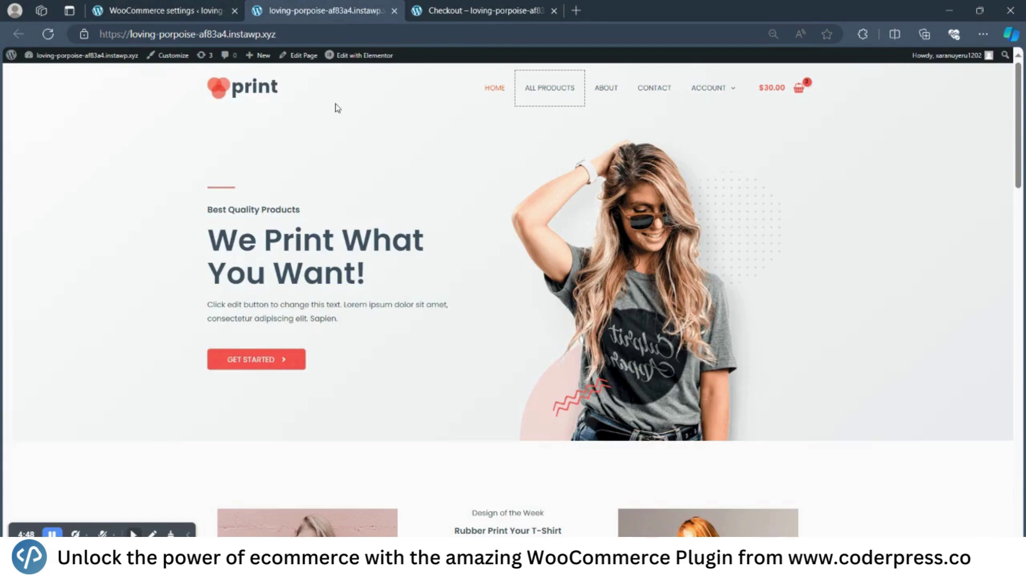
scroll(300, 192, "down", 10)
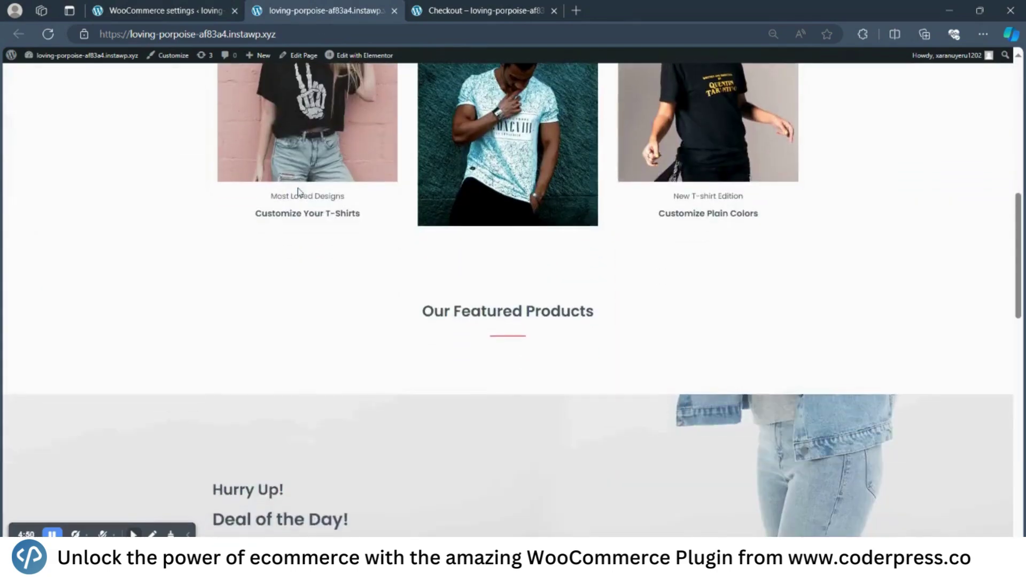
scroll(300, 192, "up", 6)
left_click(310, 37)
key("Return")
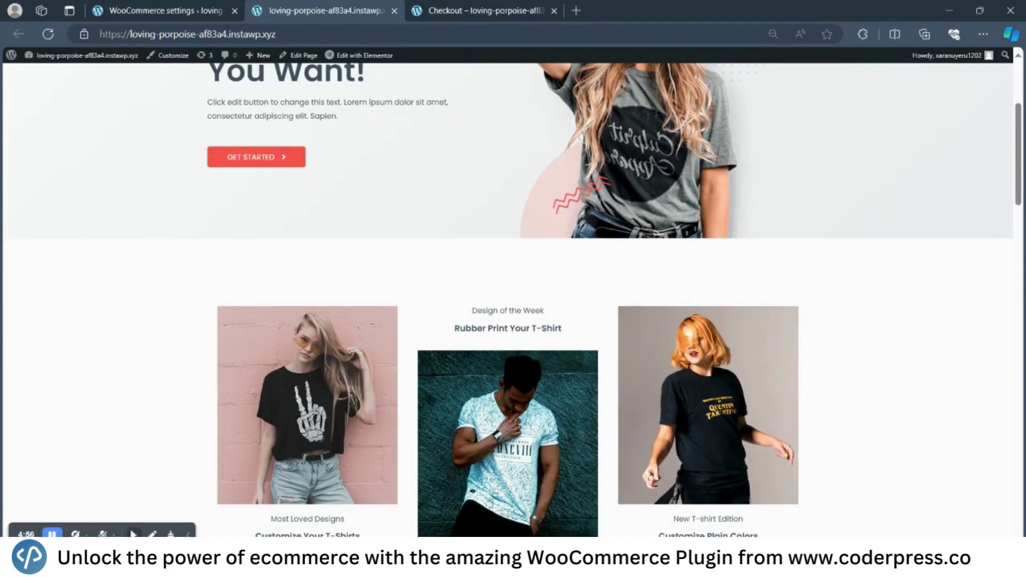
scroll(188, 246, "up", 4)
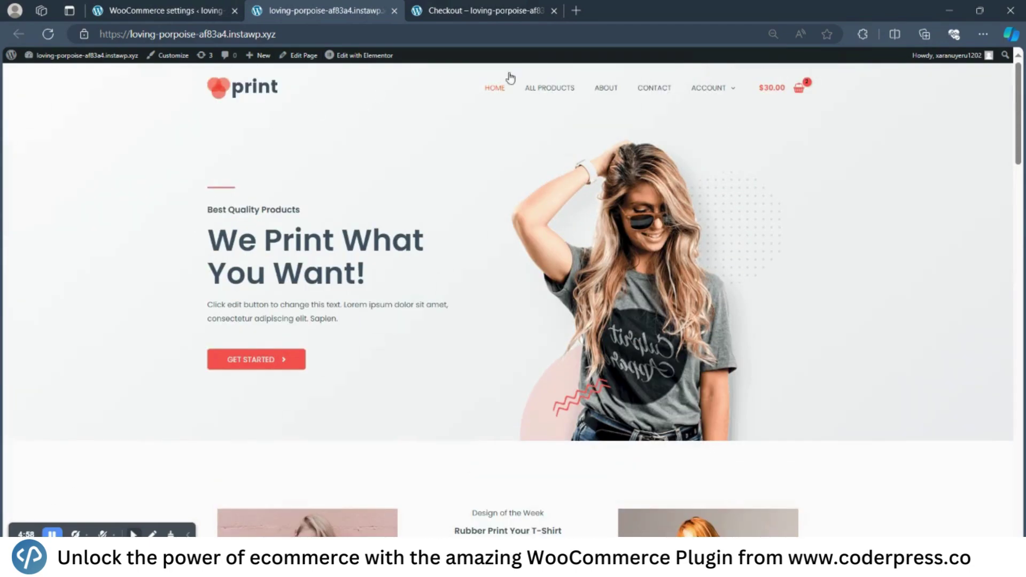